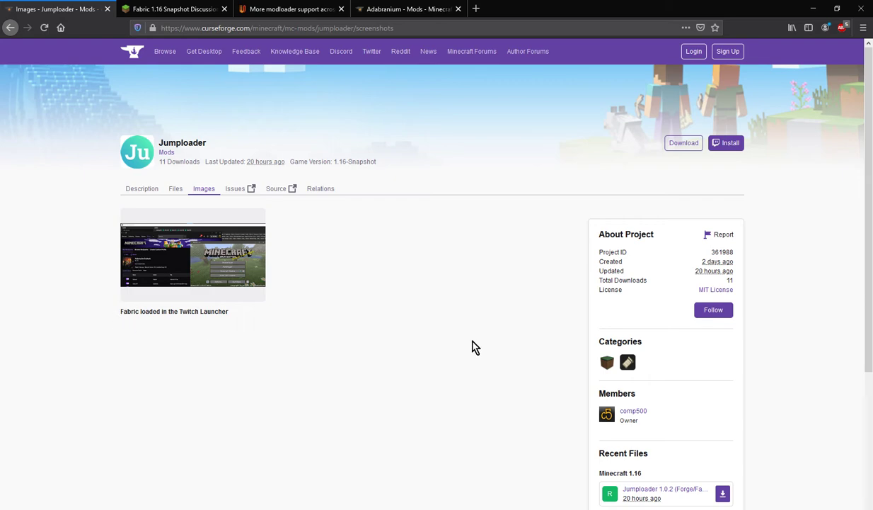
- Open the Jumploader project's description and read what it says about Fabric mods in Twitch modpacks
{"action": "left_click", "coordinate": [145, 188]}
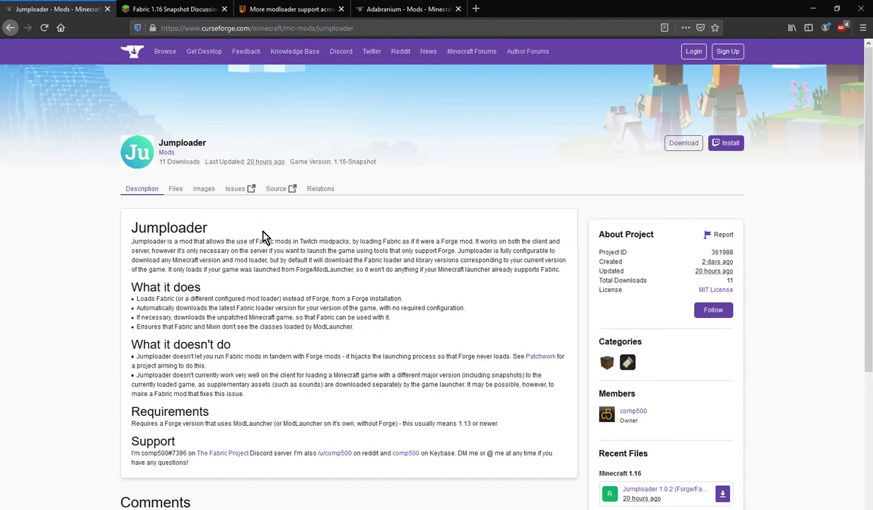
{"action": "left_click_drag", "start_coordinate": [255, 242], "coordinate": [287, 237]}
{"action": "left_click", "coordinate": [511, 389]}
- Switch to the Twitch app and check the Minecraft and Forge version of the Fabric with Twitch profile
{"action": "key", "text": "alt+Tab"}
{"action": "scroll", "coordinate": [300, 233], "scroll_direction": "up", "scroll_amount": 2}
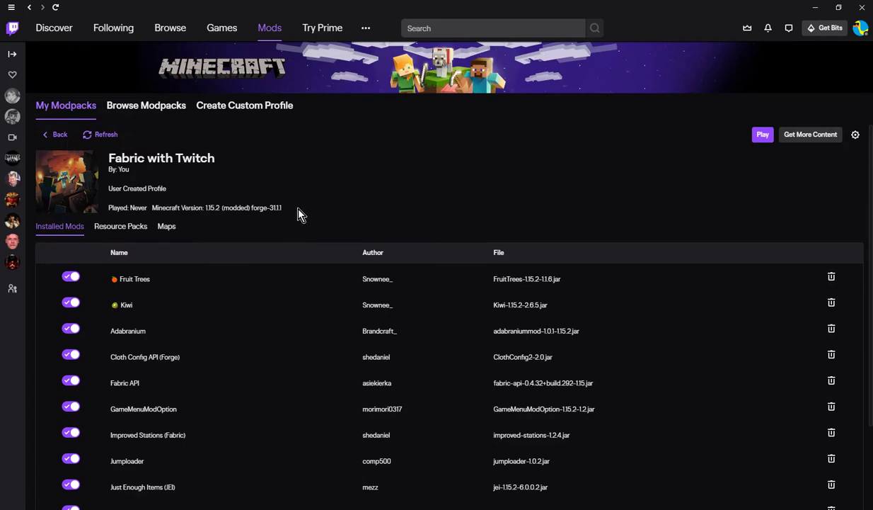
{"action": "left_click_drag", "start_coordinate": [286, 205], "coordinate": [149, 205]}
{"action": "left_click", "coordinate": [430, 193]}
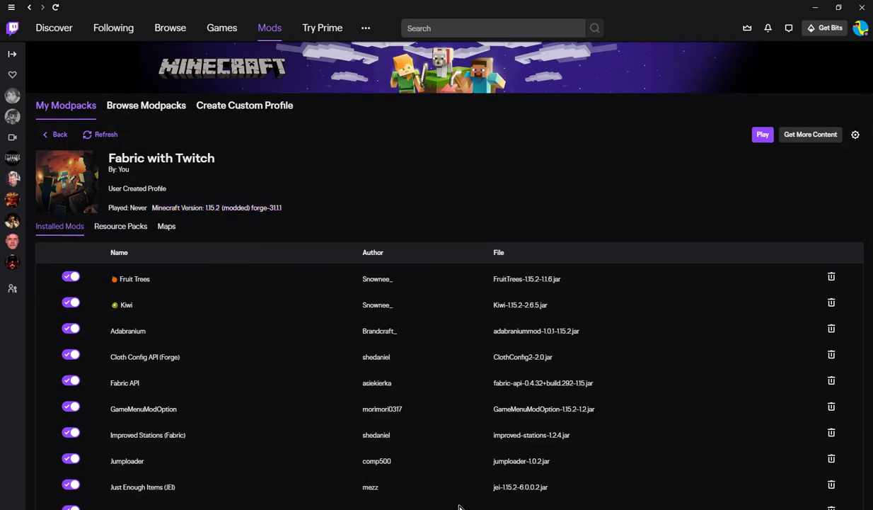
- Switch back to the browser and read how Jumploader loads Fabric, along with the project's sidebar details
{"action": "key", "text": "alt+Tab"}
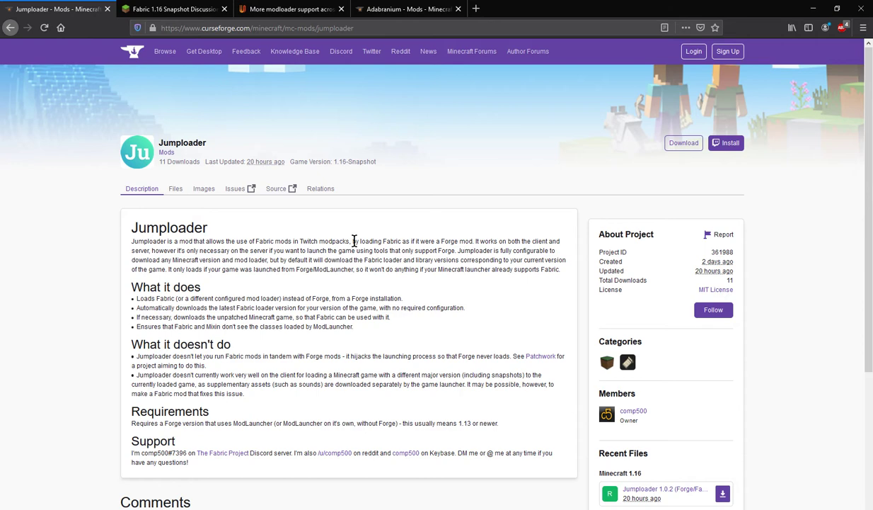
{"action": "left_click_drag", "start_coordinate": [354, 241], "coordinate": [457, 249]}
{"action": "left_click", "coordinate": [538, 310]}
{"action": "scroll", "coordinate": [515, 325], "scroll_direction": "down", "scroll_amount": 3}
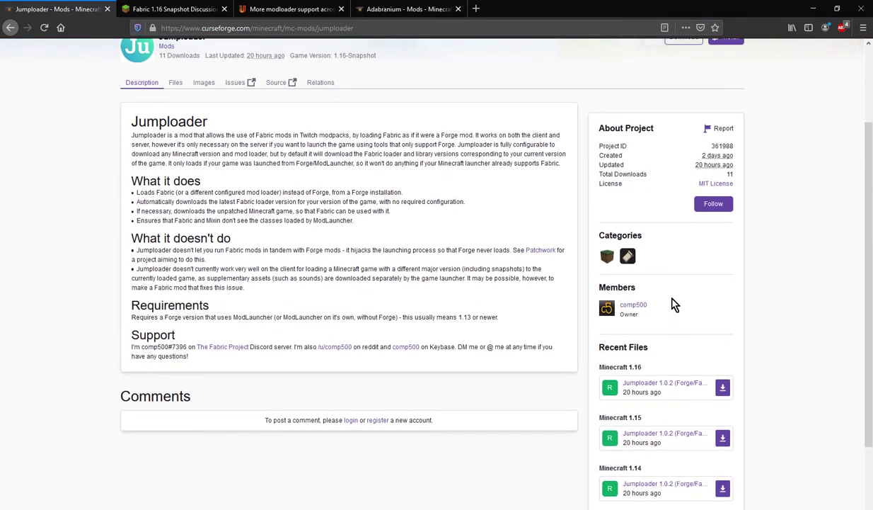
{"action": "scroll", "coordinate": [547, 325], "scroll_direction": "up", "scroll_amount": 2}
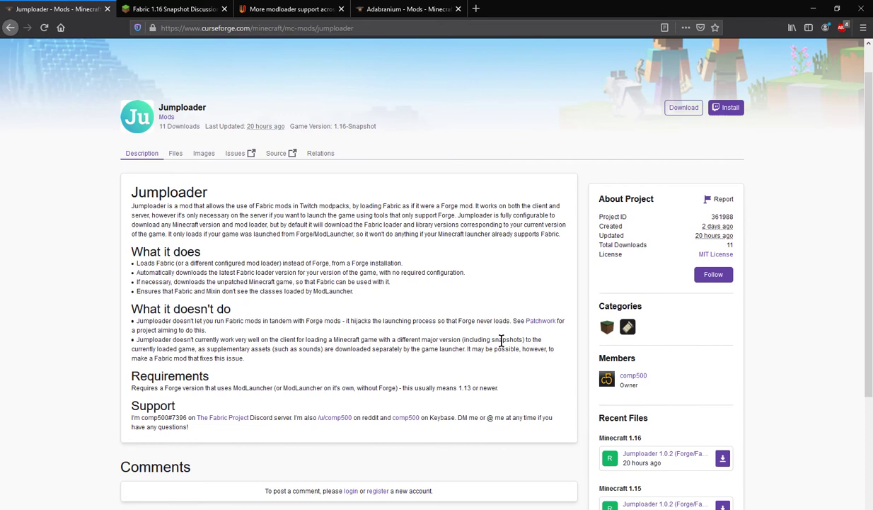
- Examine Jumploader's limits on differing game versions and combined Forge mods, and its ModLauncher requirement
{"action": "left_click_drag", "start_coordinate": [519, 339], "coordinate": [375, 339]}
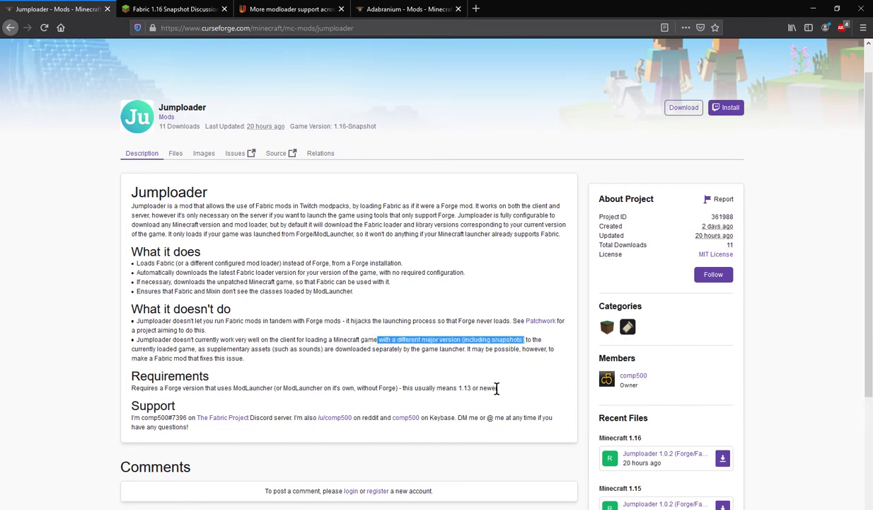
{"action": "left_click", "coordinate": [538, 398]}
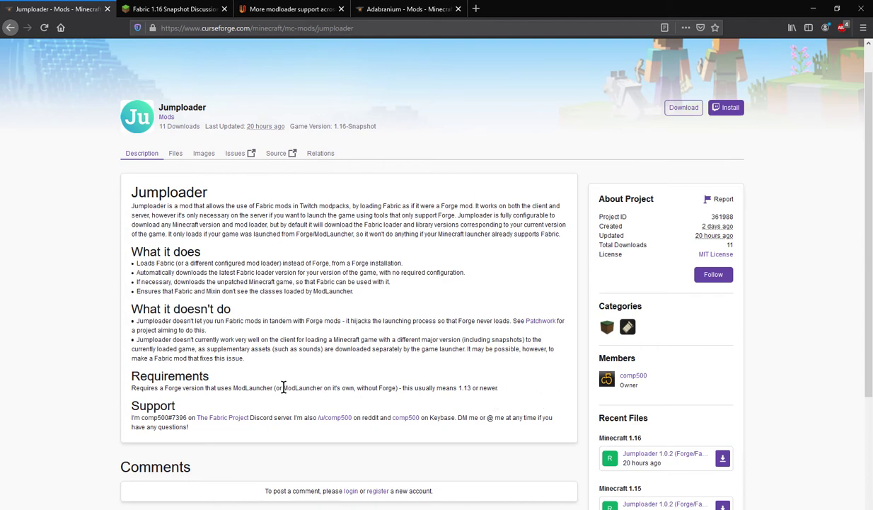
{"action": "left_click_drag", "start_coordinate": [283, 387], "coordinate": [320, 387]}
{"action": "left_click_drag", "start_coordinate": [502, 388], "coordinate": [401, 390]}
{"action": "left_click", "coordinate": [545, 389]}
{"action": "scroll", "coordinate": [637, 418], "scroll_direction": "down", "scroll_amount": 3}
{"action": "scroll", "coordinate": [672, 393], "scroll_direction": "up", "scroll_amount": 4}
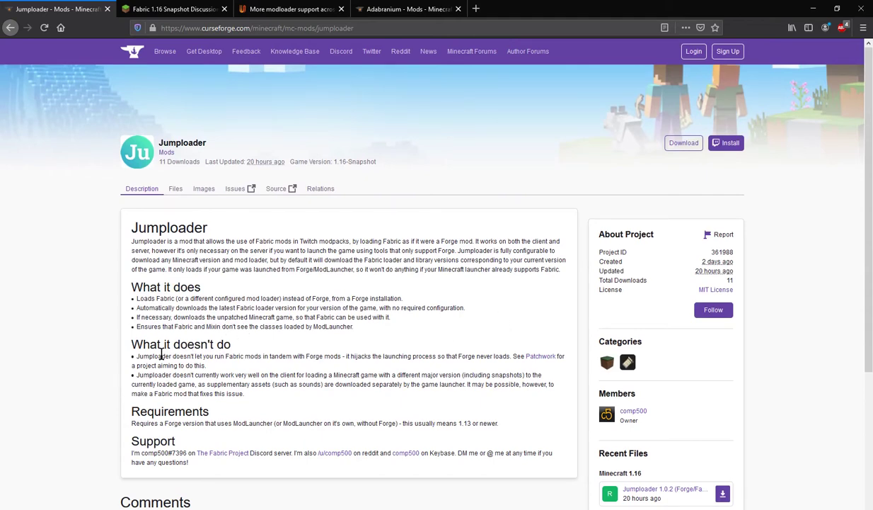
{"action": "left_click_drag", "start_coordinate": [134, 355], "coordinate": [271, 369]}
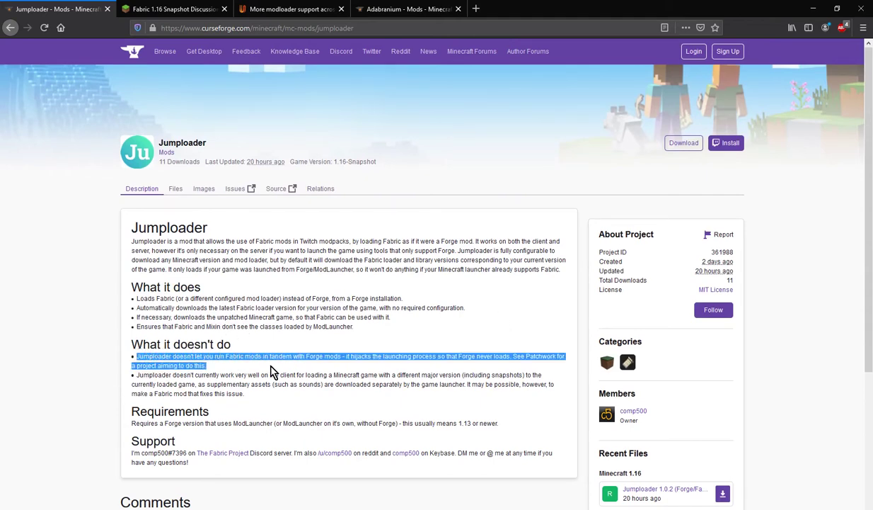
{"action": "left_click", "coordinate": [506, 326]}
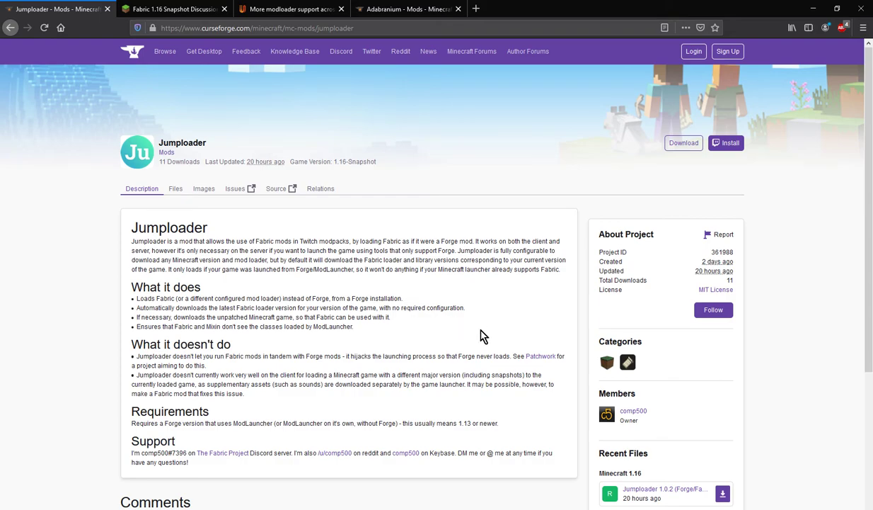
- Switch to the Twitch app and review the installed mods list of the Fabric with Twitch profile
{"action": "key", "text": "alt+Tab"}
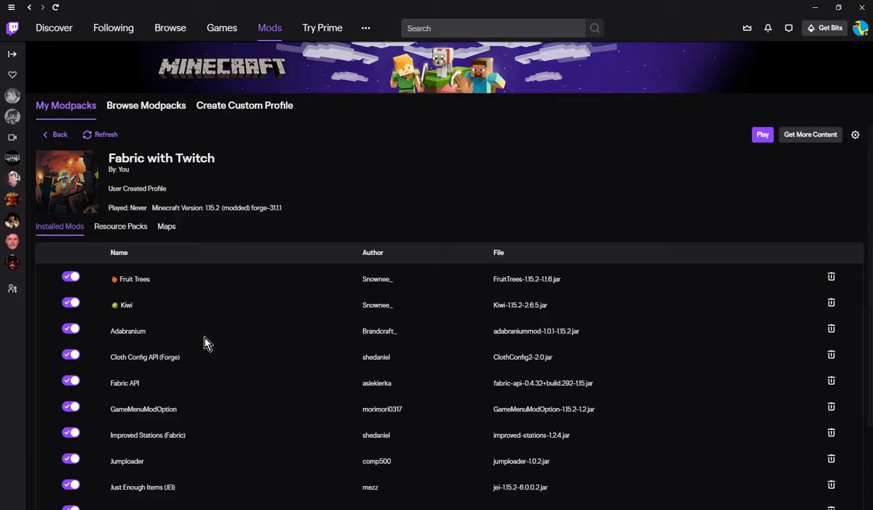
{"action": "scroll", "coordinate": [212, 347], "scroll_direction": "down", "scroll_amount": 2}
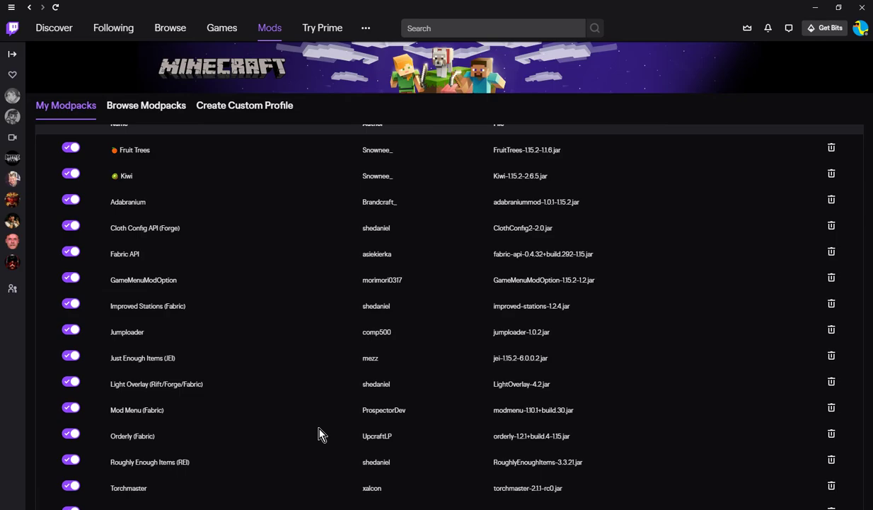
{"action": "scroll", "coordinate": [261, 446], "scroll_direction": "up", "scroll_amount": 2}
{"action": "key", "text": "alt+Tab"}
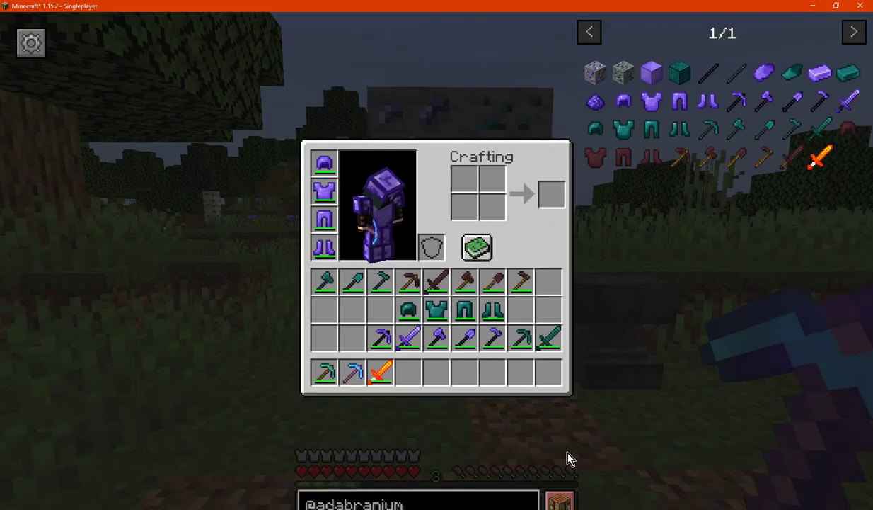
{"action": "right_click", "coordinate": [467, 500]}
{"action": "left_click", "coordinate": [589, 33]}
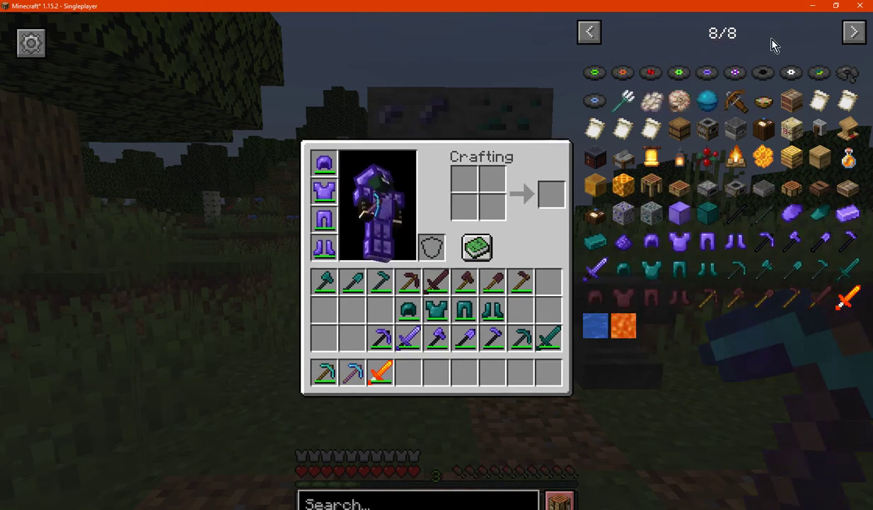
{"action": "left_click", "coordinate": [854, 32]}
- Close the inventory and set the game mode to creative with the command /gamemode creative
{"action": "type", "text": "e/gamem"}
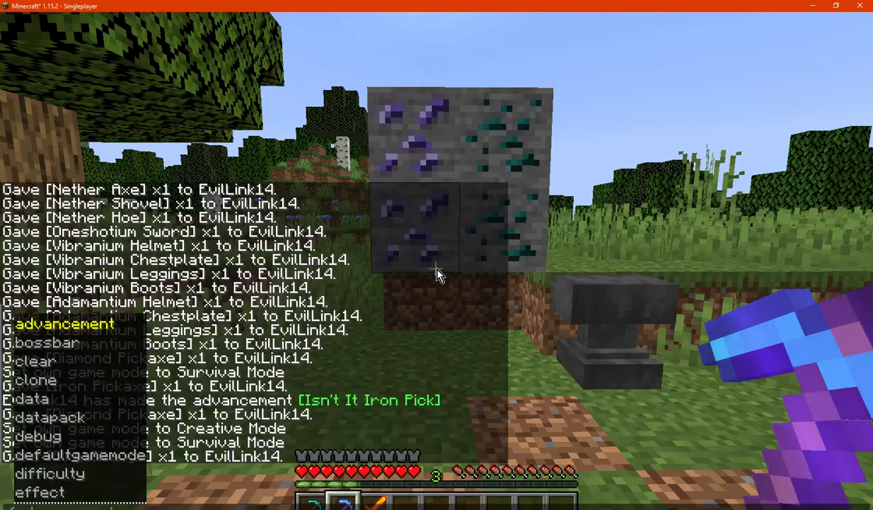
{"action": "type", "text": "ode creative"}
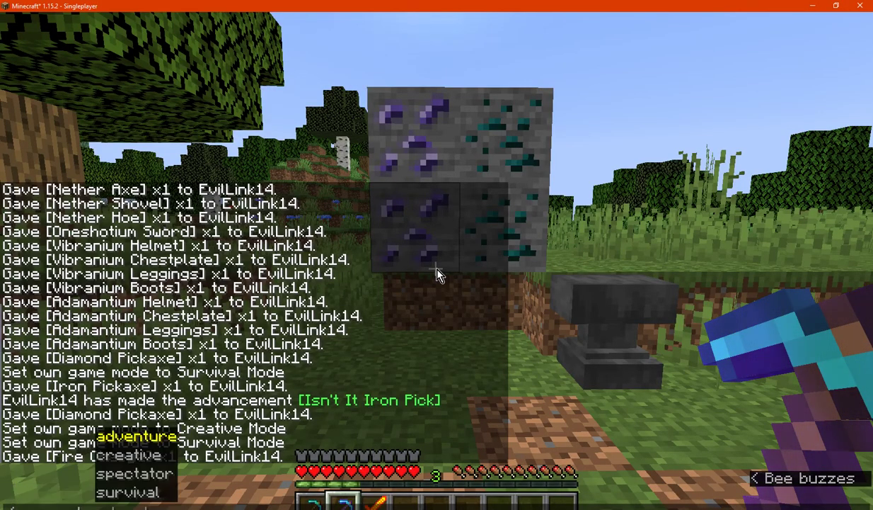
{"action": "key", "text": "Return"}
- Browse the creative inventory's item search and The Adabranium Mod category, and return to the survival inventory view
{"action": "key", "text": "e"}
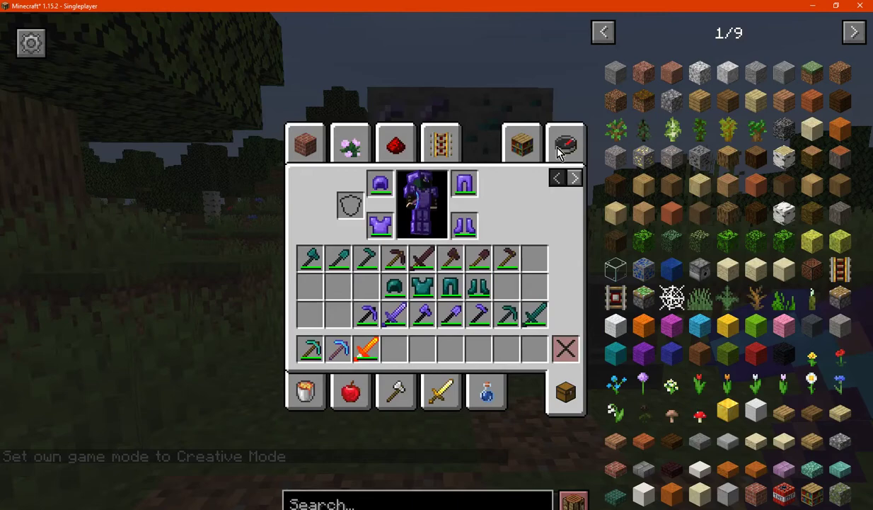
{"action": "left_click", "coordinate": [566, 138]}
{"action": "left_click_drag", "start_coordinate": [566, 199], "coordinate": [566, 359]}
{"action": "left_click", "coordinate": [575, 177]}
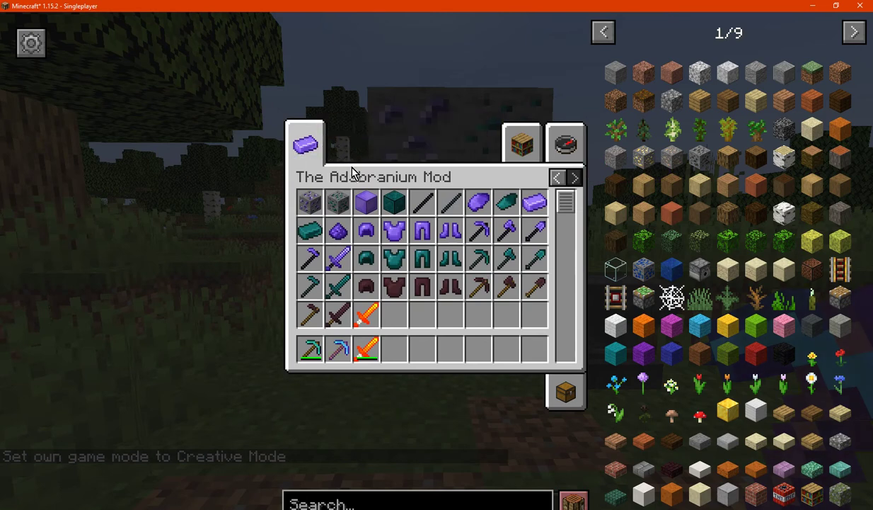
{"action": "left_click", "coordinate": [557, 176]}
{"action": "left_click", "coordinate": [564, 407]}
{"action": "key", "text": "e"}
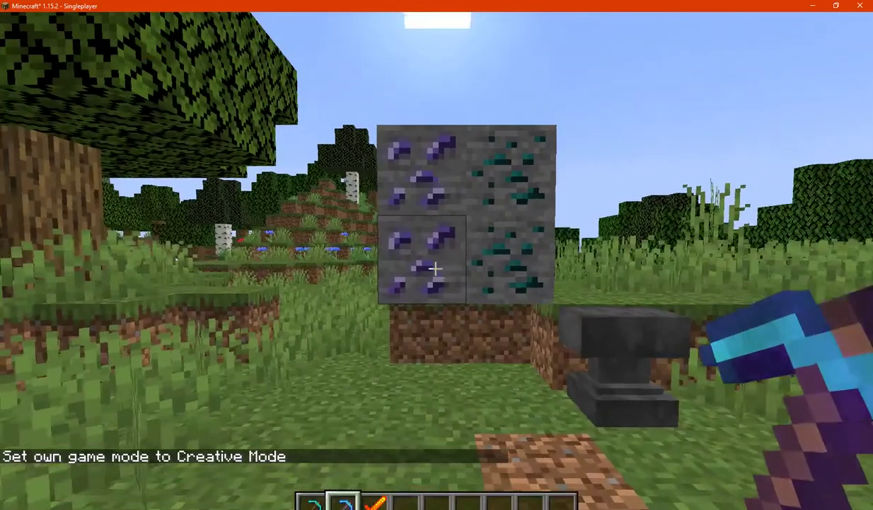
{"action": "key", "text": "e"}
{"action": "key", "text": "e"}
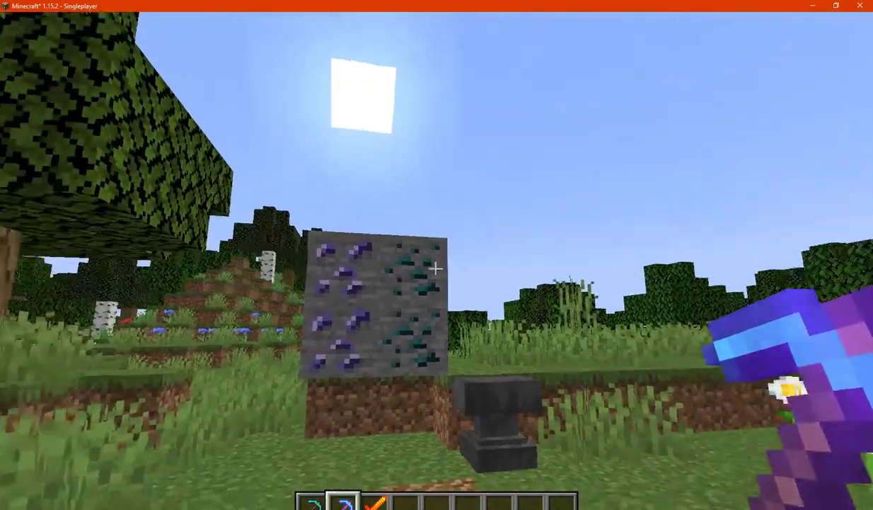
{"action": "key", "text": "e"}
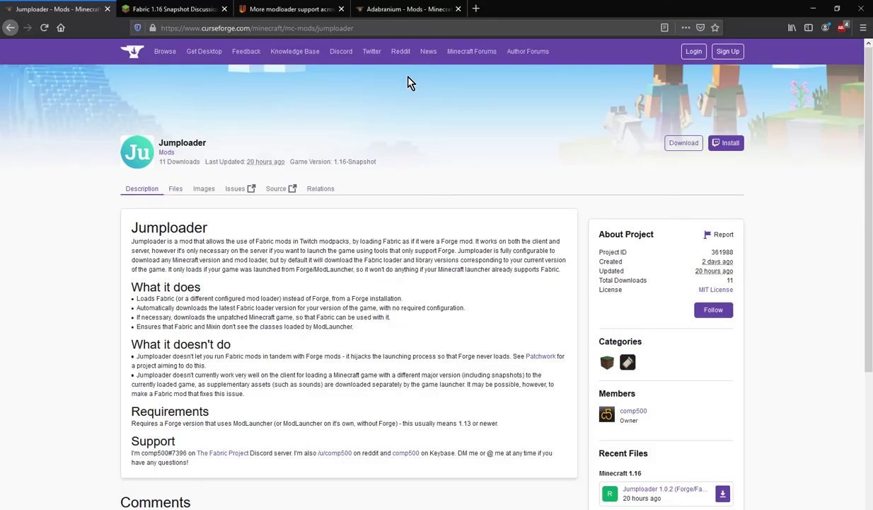
- Read the Twitch UserVoice suggestion about more modloader support across Curse without requiring Forge
{"action": "left_click", "coordinate": [287, 9]}
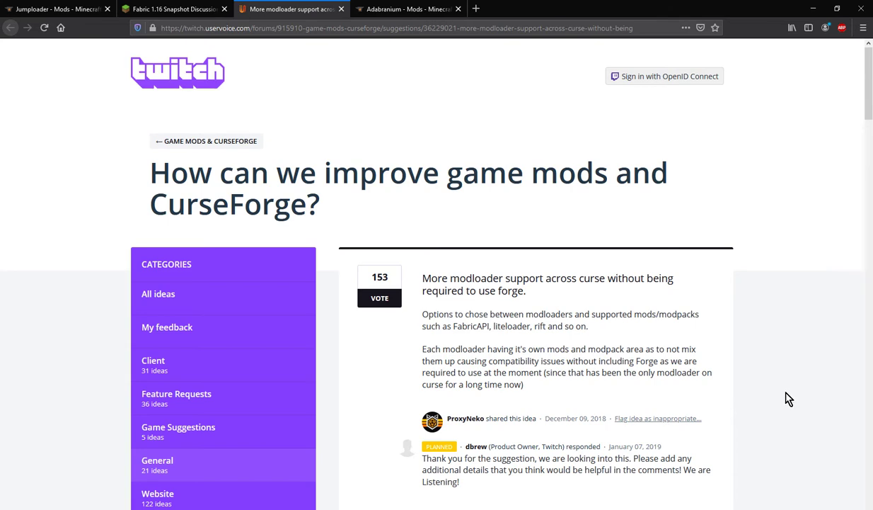
{"action": "left_click_drag", "start_coordinate": [624, 348], "coordinate": [583, 348]}
{"action": "left_click", "coordinate": [778, 421]}
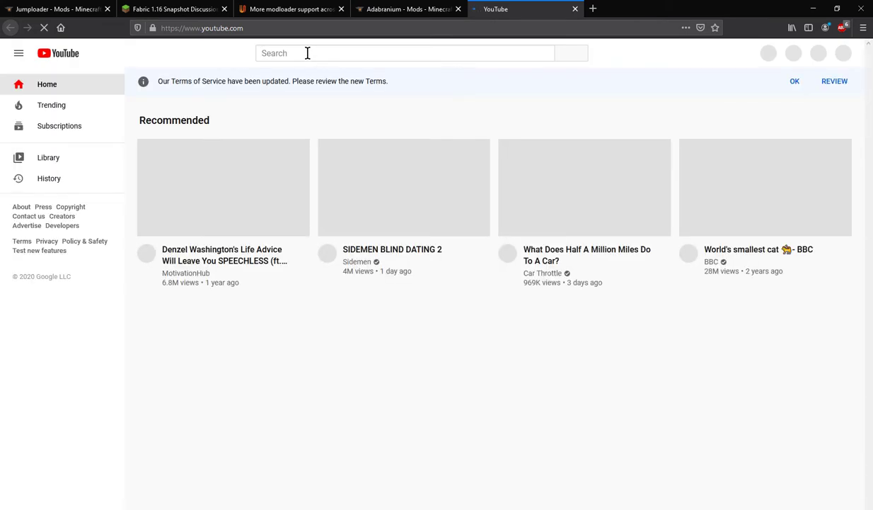
- Search YouTube for "unofficial twitch niche duck"
{"action": "left_click", "coordinate": [307, 53]}
{"action": "type", "text": "unofficia"}
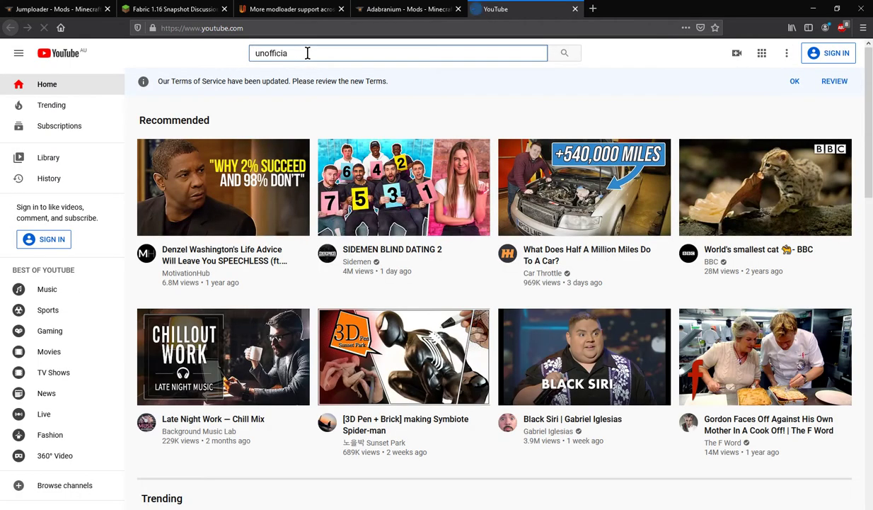
{"action": "type", "text": "l twitch ni"}
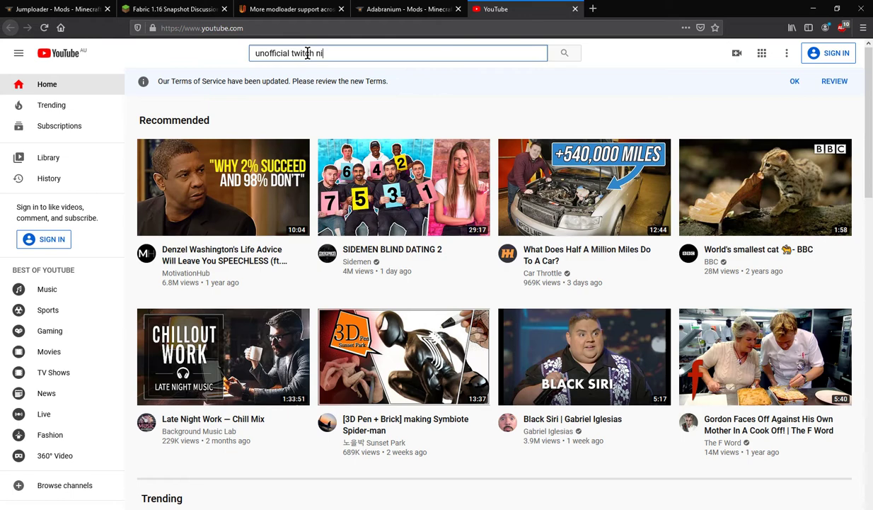
{"action": "type", "text": "che duck"}
{"action": "key", "text": "Return"}
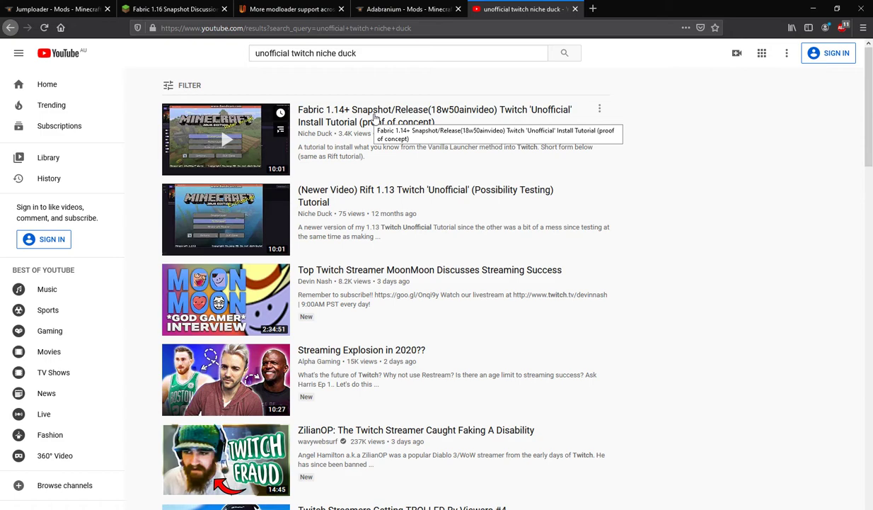
- Examine the downloadRequiredFiles, forceFallbackStorage and overrideInferredSide settings in jumploader.json in Notepad
{"action": "left_click", "coordinate": [50, 9]}
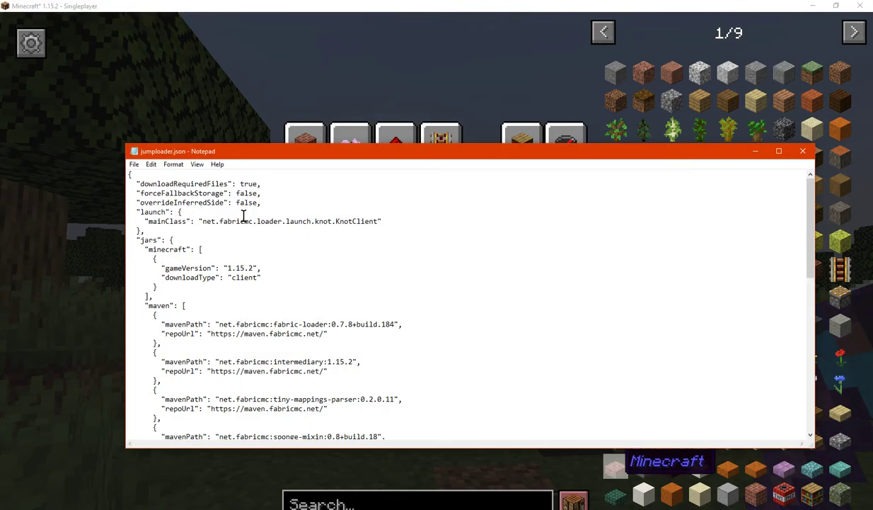
{"action": "left_click_drag", "start_coordinate": [261, 184], "coordinate": [236, 184]}
{"action": "left_click", "coordinate": [274, 184]}
{"action": "left_click_drag", "start_coordinate": [267, 186], "coordinate": [237, 183]}
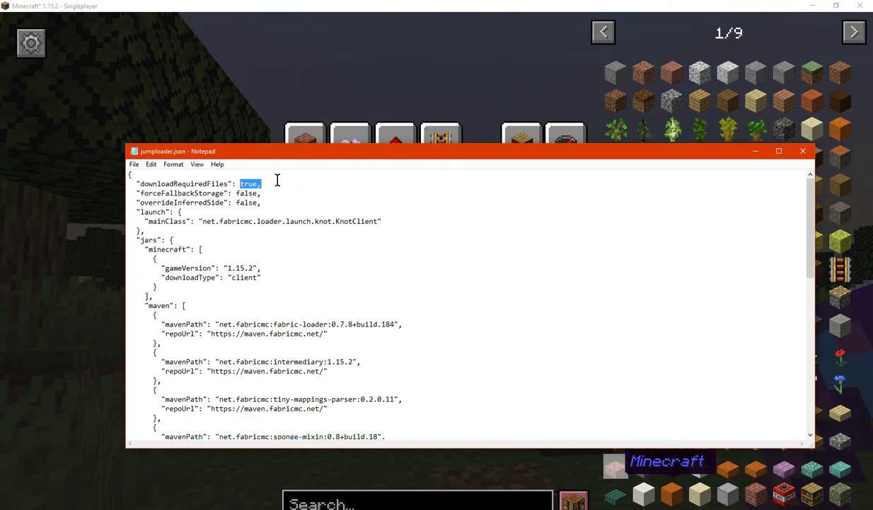
{"action": "left_click", "coordinate": [274, 182]}
{"action": "left_click_drag", "start_coordinate": [277, 186], "coordinate": [240, 183]}
{"action": "left_click", "coordinate": [301, 179]}
{"action": "left_click_drag", "start_coordinate": [266, 192], "coordinate": [234, 192]}
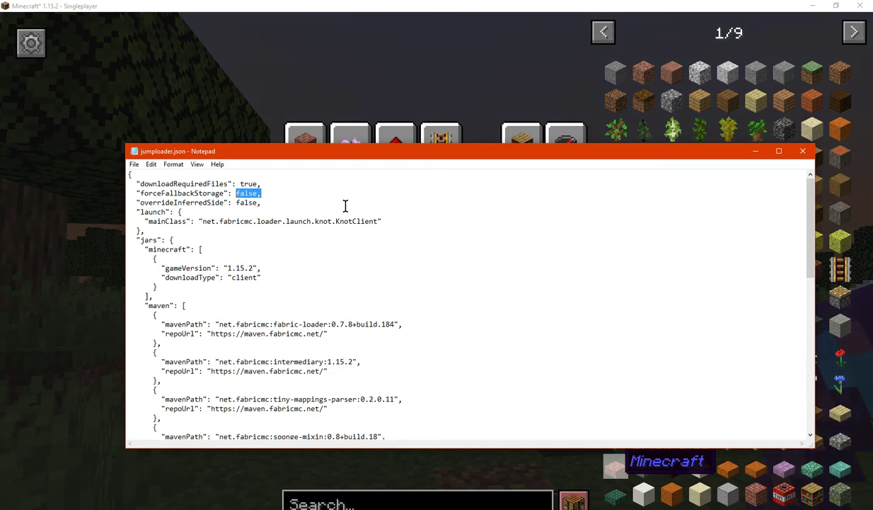
{"action": "left_click_drag", "start_coordinate": [267, 203], "coordinate": [232, 204]}
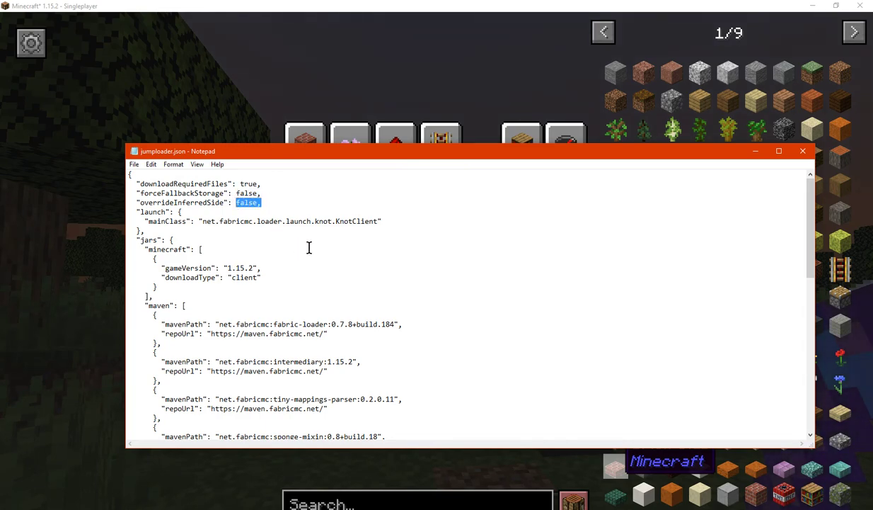
- Examine the Minecraft gameVersion and downloadType settings and the list of maven library entries in jumploader.json
{"action": "scroll", "coordinate": [471, 265], "scroll_direction": "down", "scroll_amount": 1}
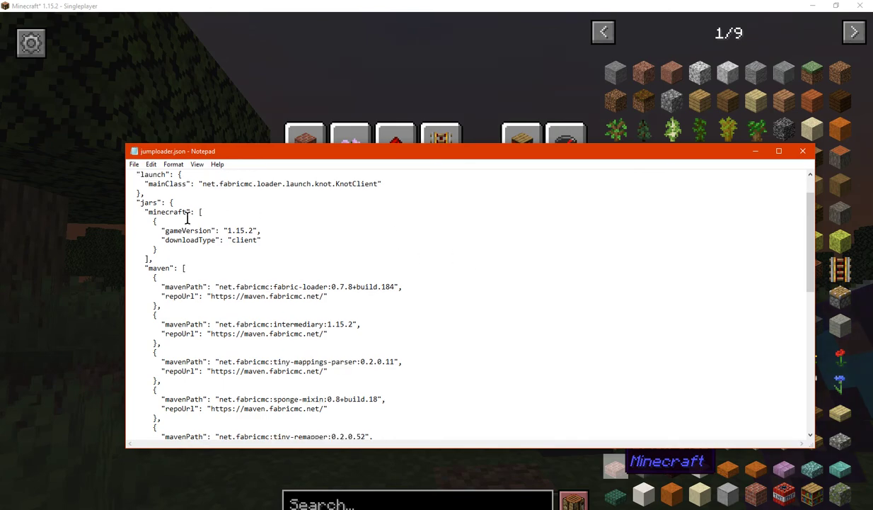
{"action": "left_click_drag", "start_coordinate": [261, 230], "coordinate": [223, 240]}
{"action": "left_click", "coordinate": [277, 233]}
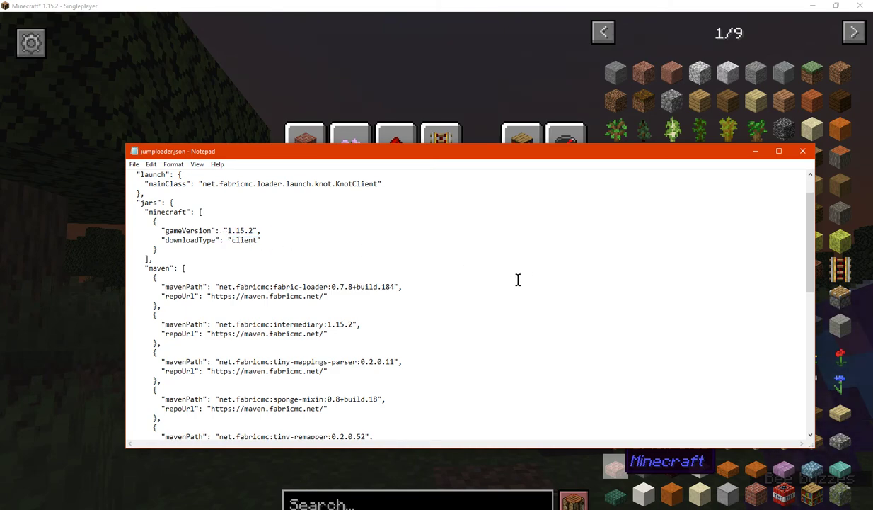
{"action": "scroll", "coordinate": [517, 277], "scroll_direction": "down", "scroll_amount": 1}
{"action": "scroll", "coordinate": [545, 283], "scroll_direction": "down", "scroll_amount": 1}
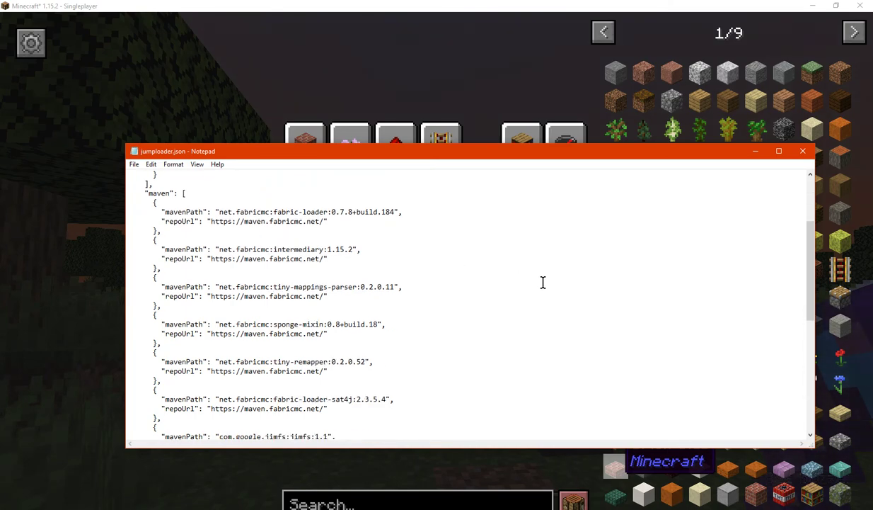
{"action": "scroll", "coordinate": [266, 233], "scroll_direction": "down", "scroll_amount": 1}
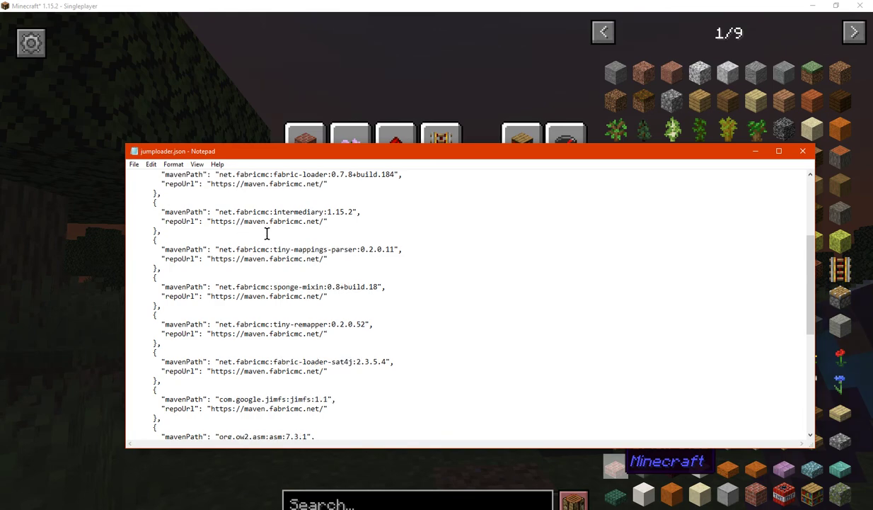
{"action": "scroll", "coordinate": [455, 275], "scroll_direction": "down", "scroll_amount": 5}
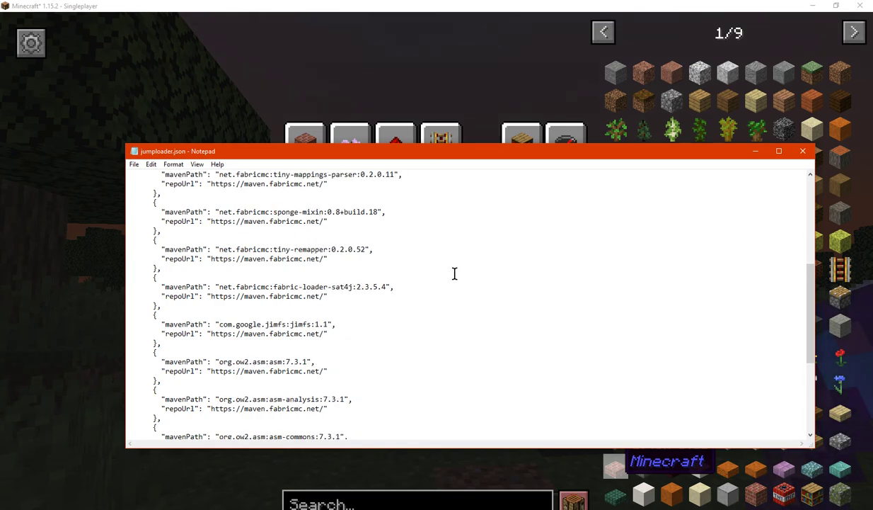
{"action": "scroll", "coordinate": [452, 273], "scroll_direction": "down", "scroll_amount": 3}
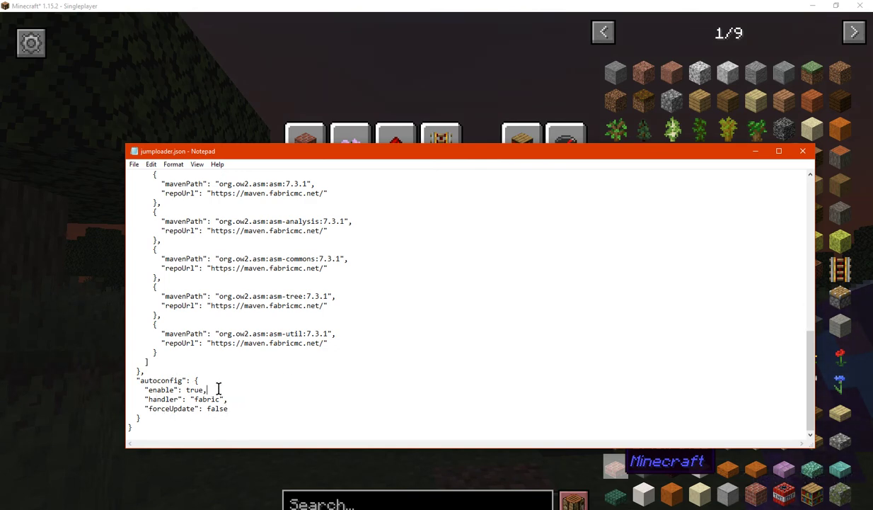
- Examine the autoconfig block's enable, handler and forceUpdate settings at the end of jumploader.json
{"action": "left_click_drag", "start_coordinate": [207, 389], "coordinate": [141, 389]}
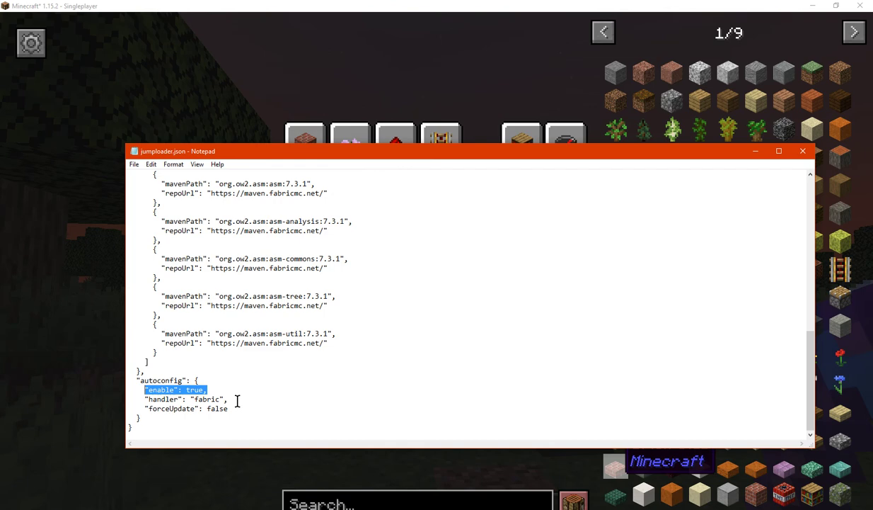
{"action": "left_click_drag", "start_coordinate": [236, 400], "coordinate": [145, 398]}
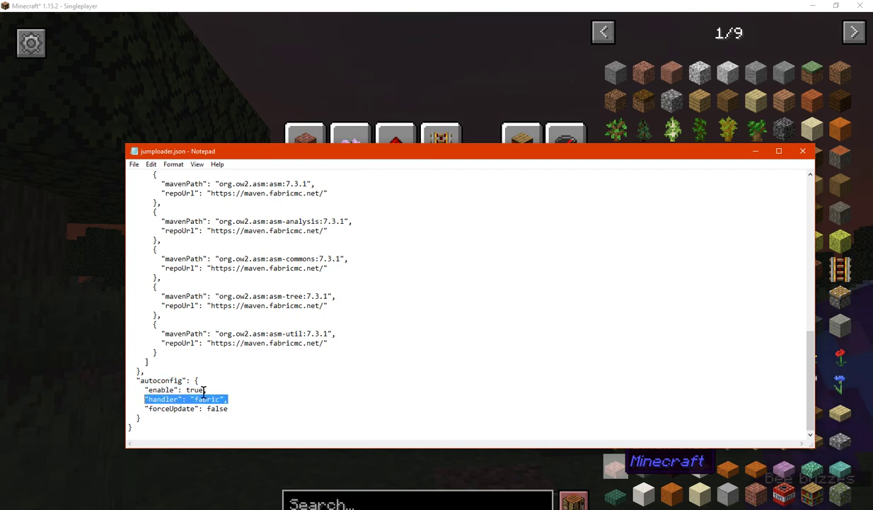
{"action": "left_click", "coordinate": [258, 389]}
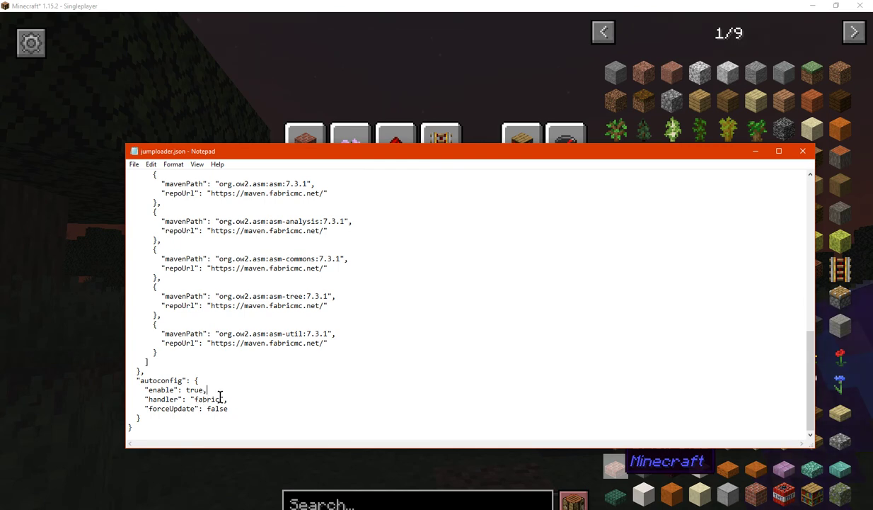
{"action": "key", "text": "Down"}
{"action": "key", "text": "End"}
{"action": "double_click", "coordinate": [219, 399]}
{"action": "key", "text": "End"}
{"action": "left_click", "coordinate": [188, 399], "text": "shift"}
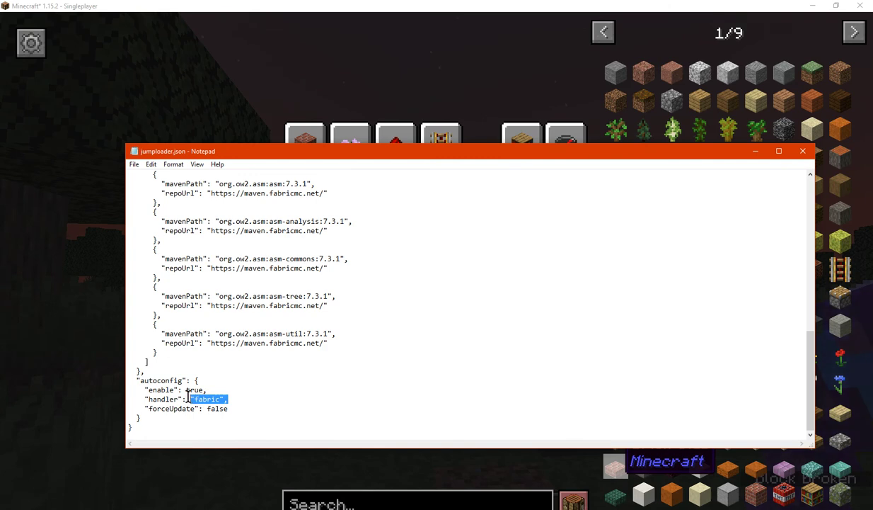
{"action": "left_click", "coordinate": [233, 409]}
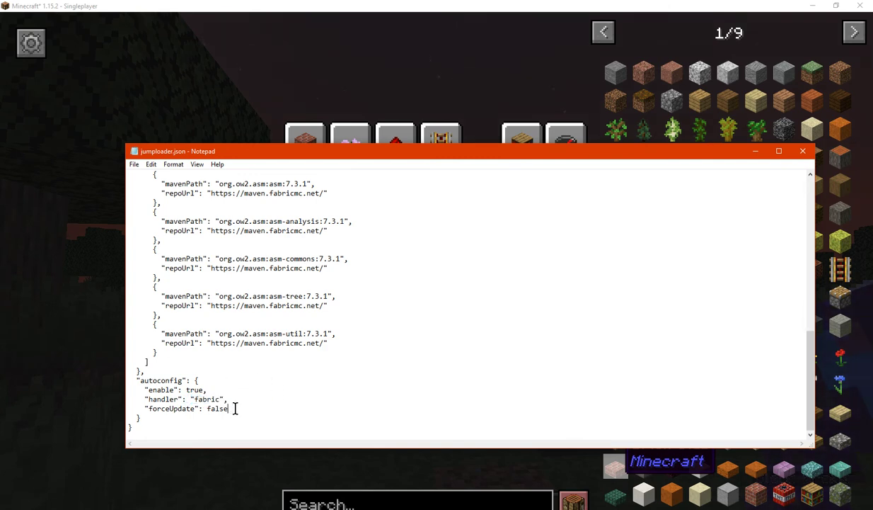
{"action": "double_click", "coordinate": [233, 408]}
{"action": "left_click", "coordinate": [241, 409]}
{"action": "left_click_drag", "start_coordinate": [228, 409], "coordinate": [128, 380]}
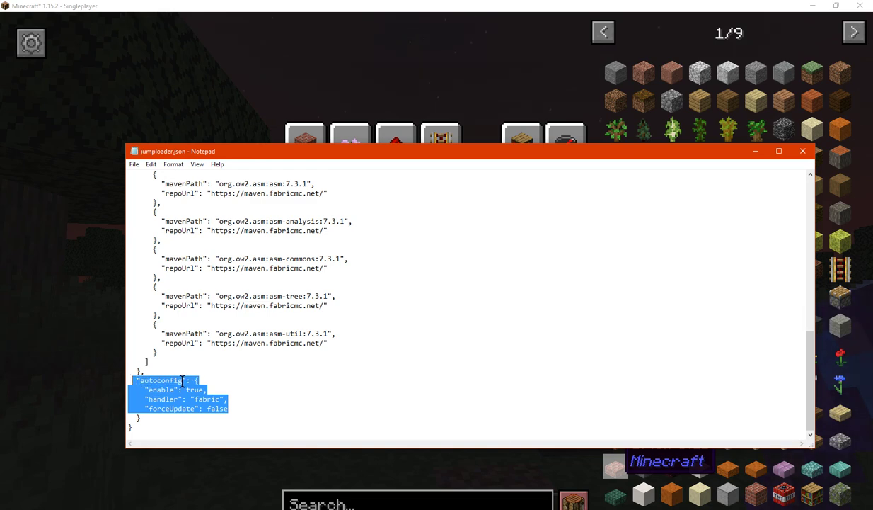
{"action": "left_click", "coordinate": [260, 408]}
- Review the org.ow2.asm maven entries, return to the start of the file, and switch to the Jumploader CurseForge page in the browser
{"action": "scroll", "coordinate": [224, 408], "scroll_direction": "up", "scroll_amount": 1}
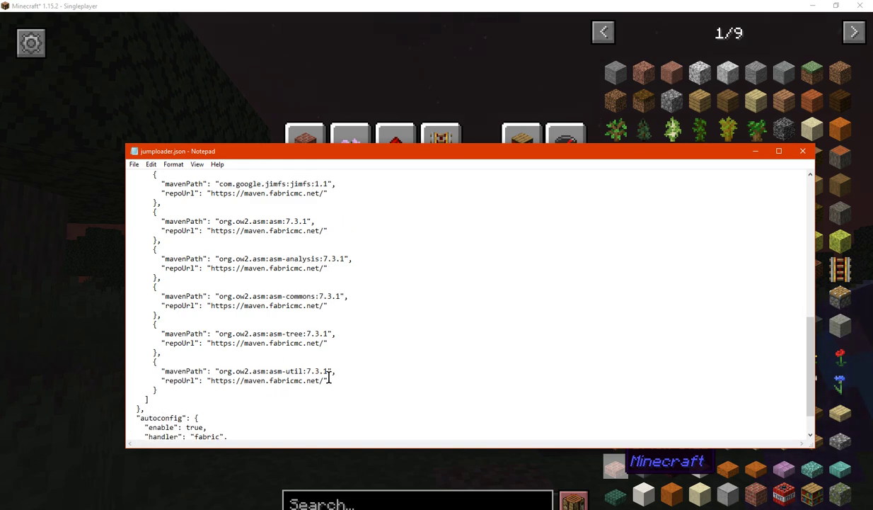
{"action": "left_click_drag", "start_coordinate": [369, 380], "coordinate": [128, 227]}
{"action": "left_click", "coordinate": [421, 352]}
{"action": "scroll", "coordinate": [399, 354], "scroll_direction": "up", "scroll_amount": 10}
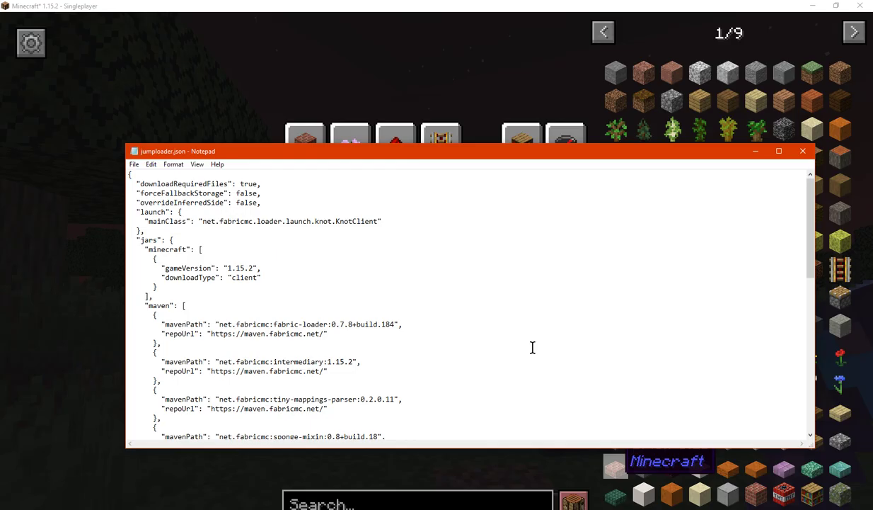
{"action": "key", "text": "alt+Tab"}
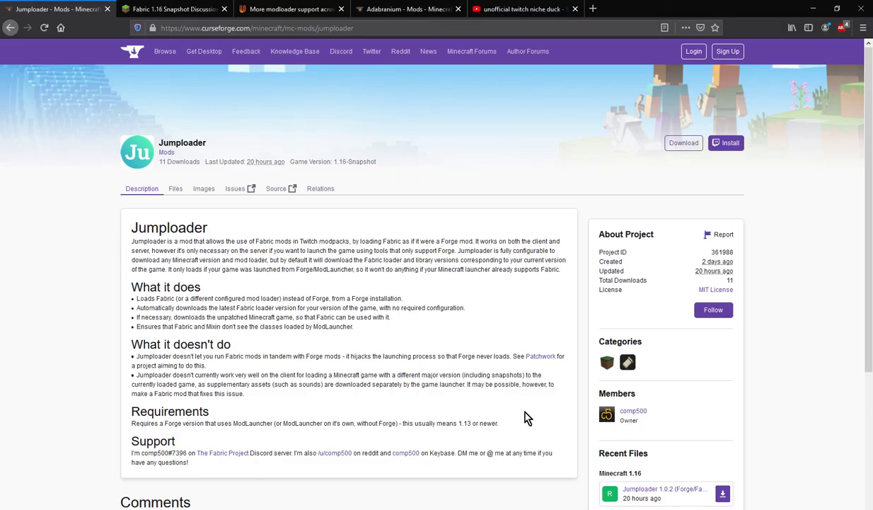